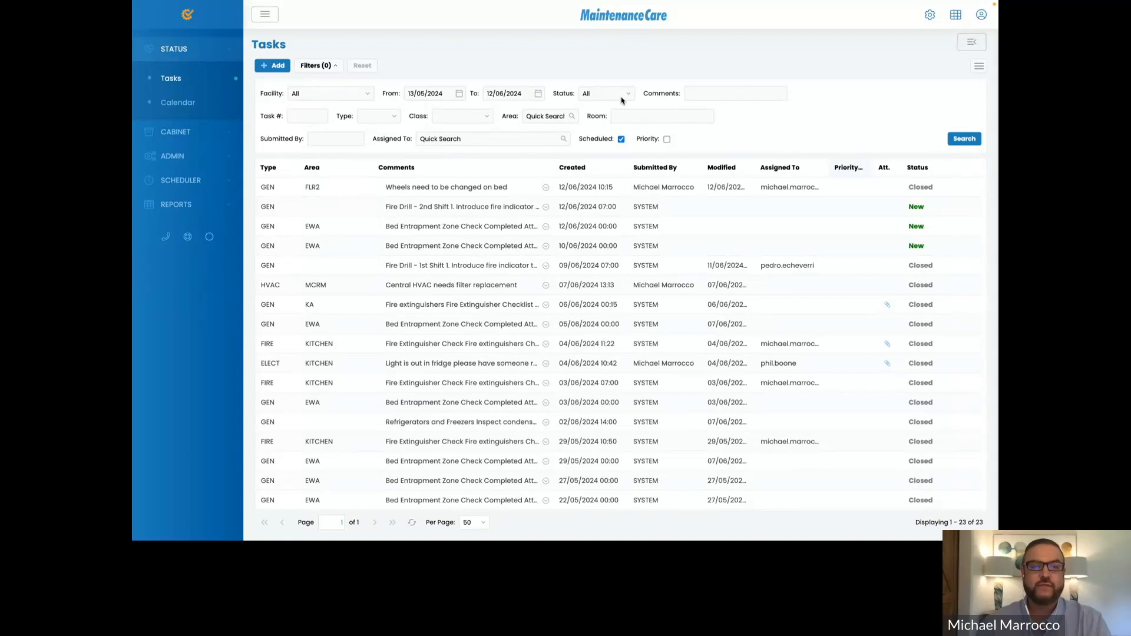
# - Start a new asset class in the administration settings and enter HVAC as its class code
pyautogui.click(176, 157)
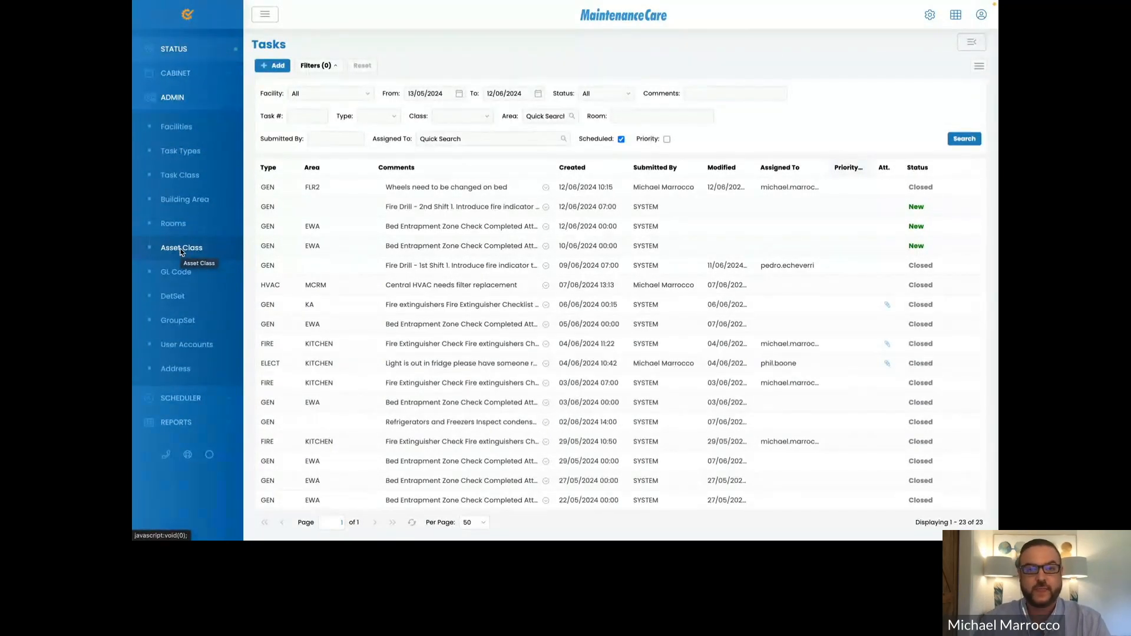
pyautogui.click(182, 248)
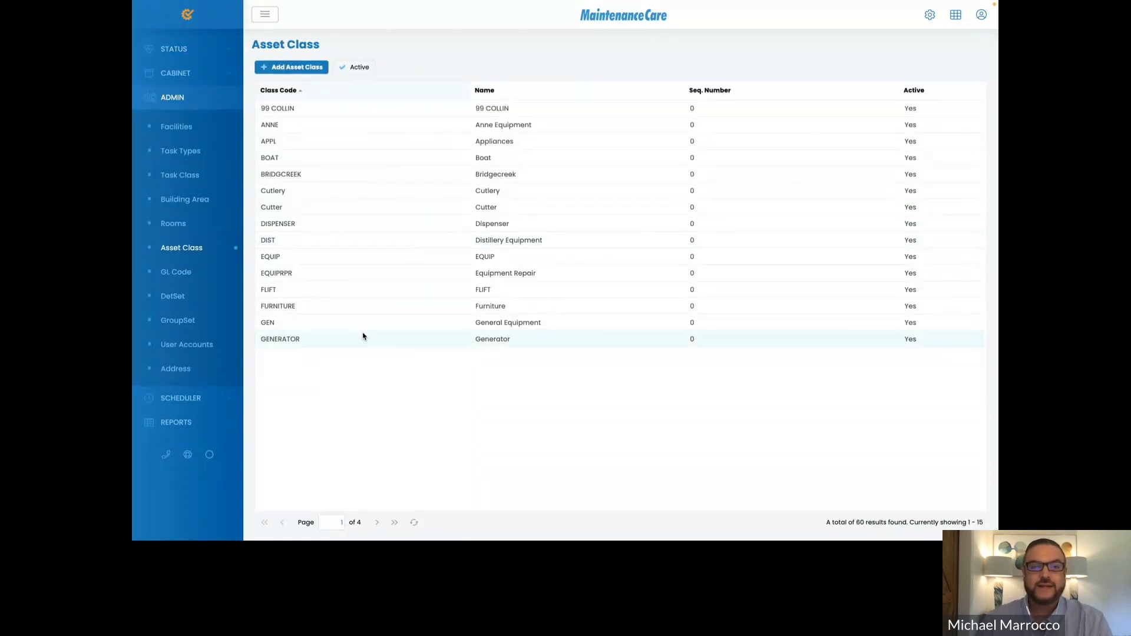
pyautogui.click(282, 69)
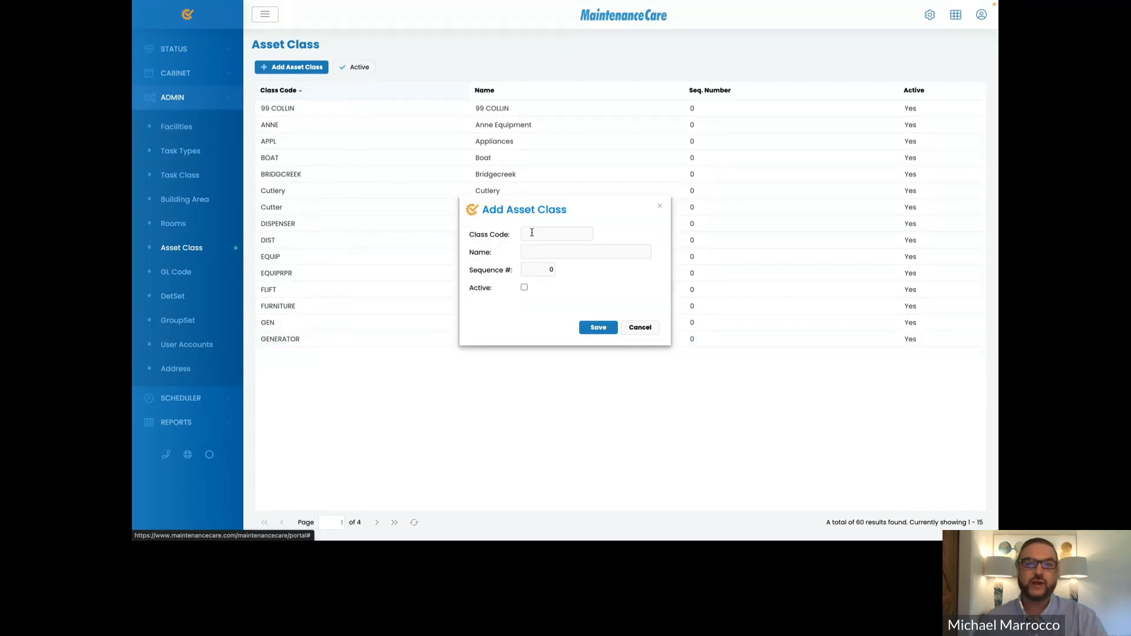
pyautogui.click(547, 233)
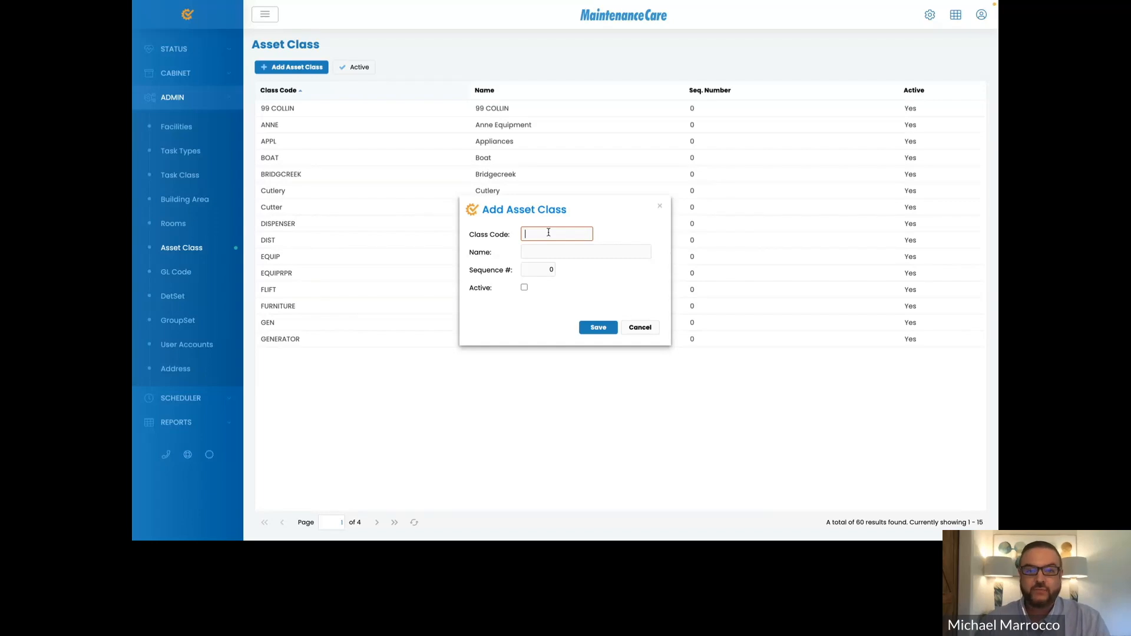
pyautogui.write('HVAC')
# - Name the new asset class Heating & Cooling, mark it active and try to save it
pyautogui.click(552, 249)
pyautogui.write('HE')
pyautogui.write('at')
pyautogui.write('ing')
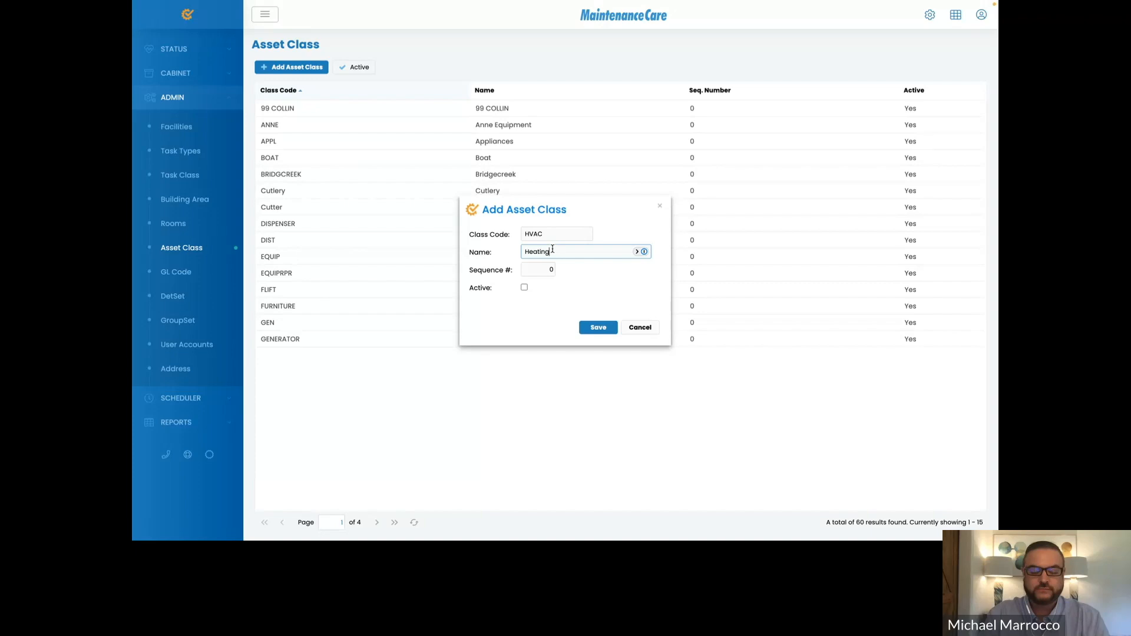
pyautogui.write(' & Cooling')
pyautogui.click(525, 288)
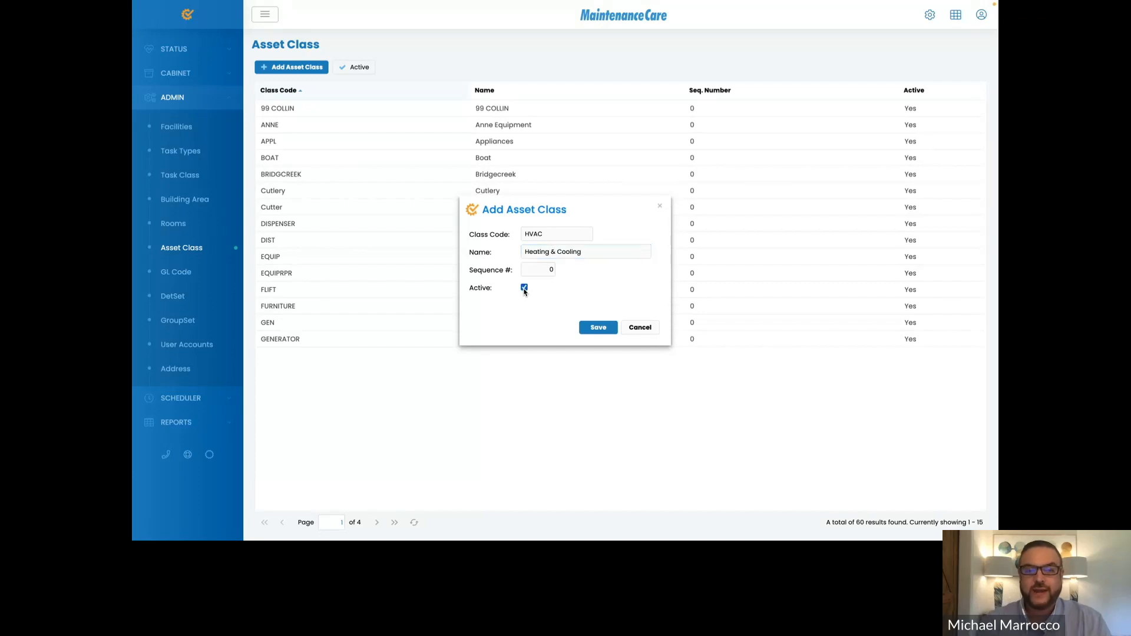
pyautogui.click(590, 335)
pyautogui.click(564, 286)
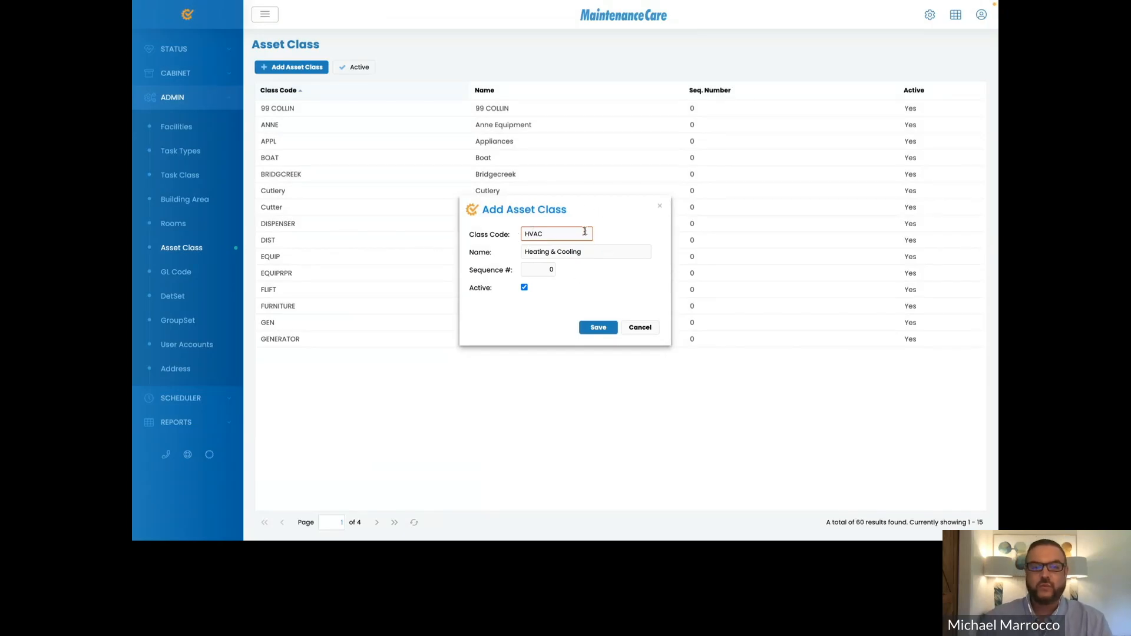
# - Replace the class code with HV and save the Heating & Cooling asset class
pyautogui.moveTo(584, 236)
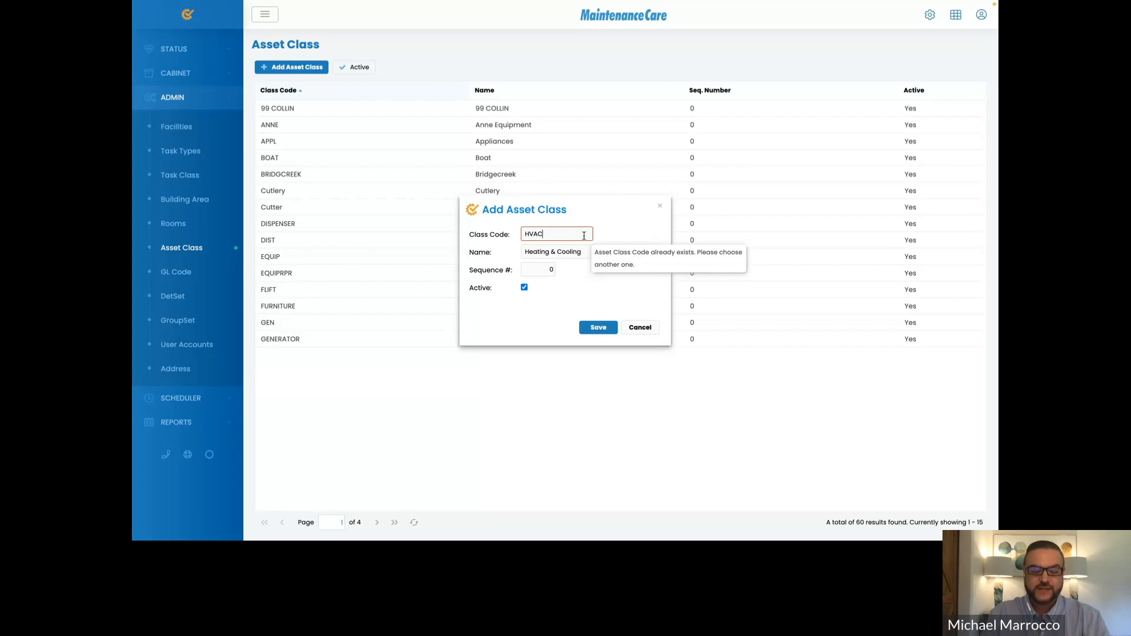
pyautogui.press('BackSpace')
pyautogui.press('BackSpace')
pyautogui.press('BackSpace')
pyautogui.press('BackSpace')
pyautogui.write('HV')
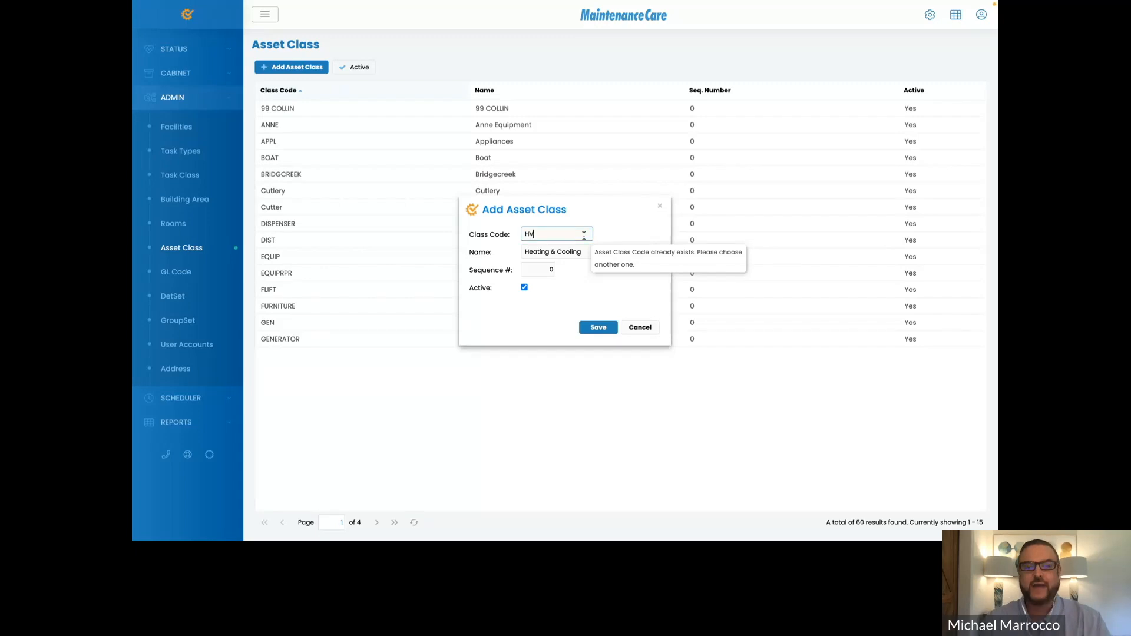
pyautogui.press('Return')
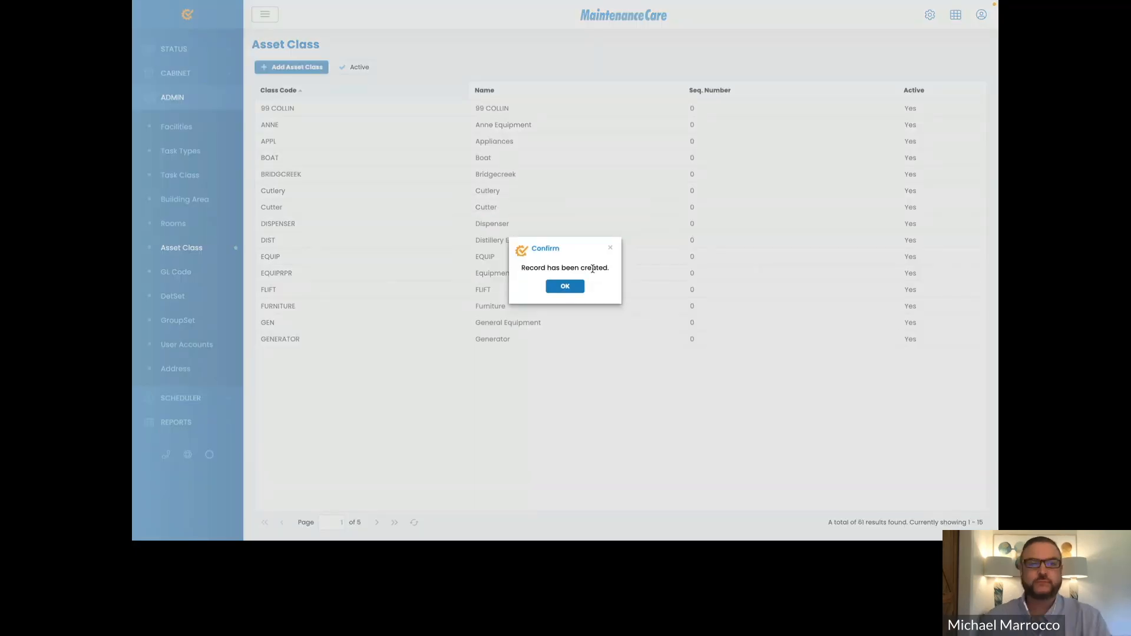
pyautogui.click(566, 288)
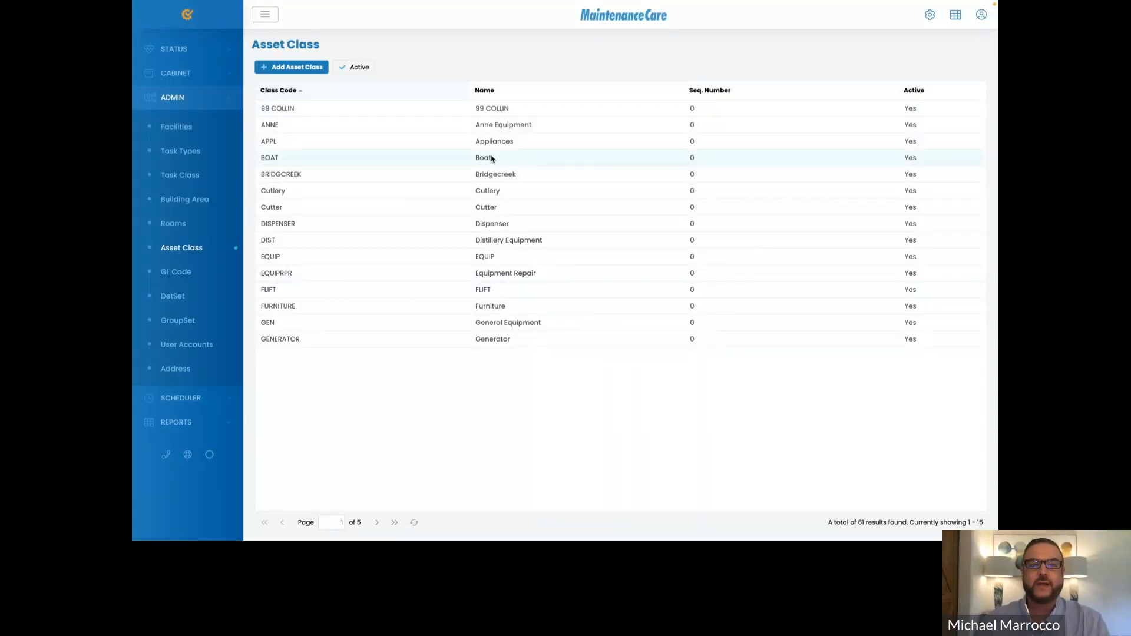
# - Start a new asset in the asset list and try to save the blank form to check its required fields
pyautogui.click(183, 79)
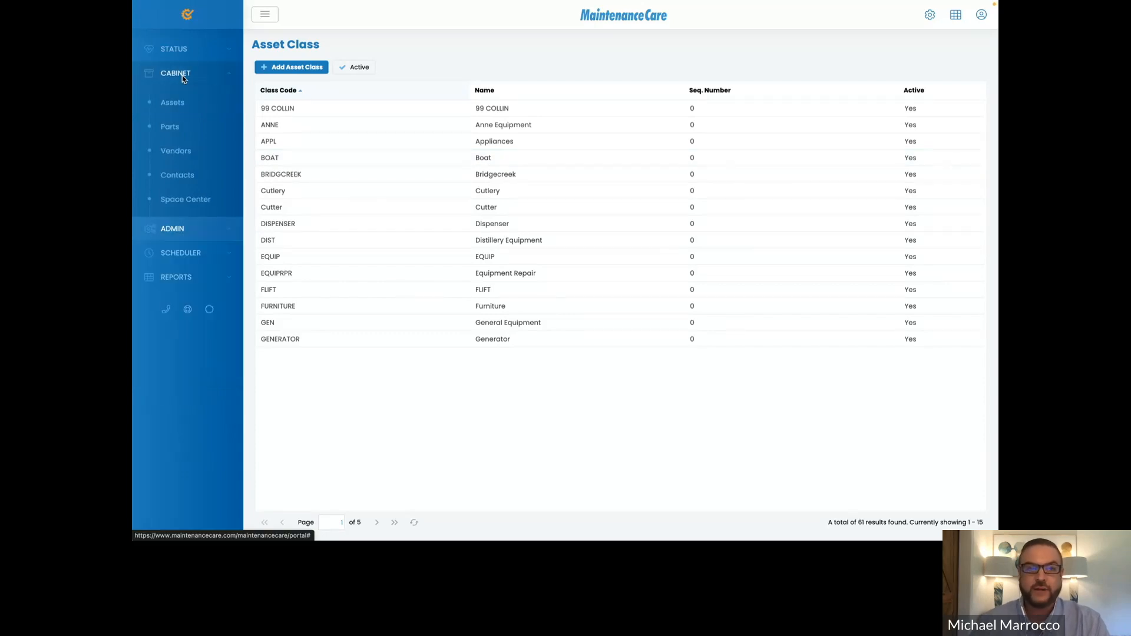
pyautogui.click(179, 106)
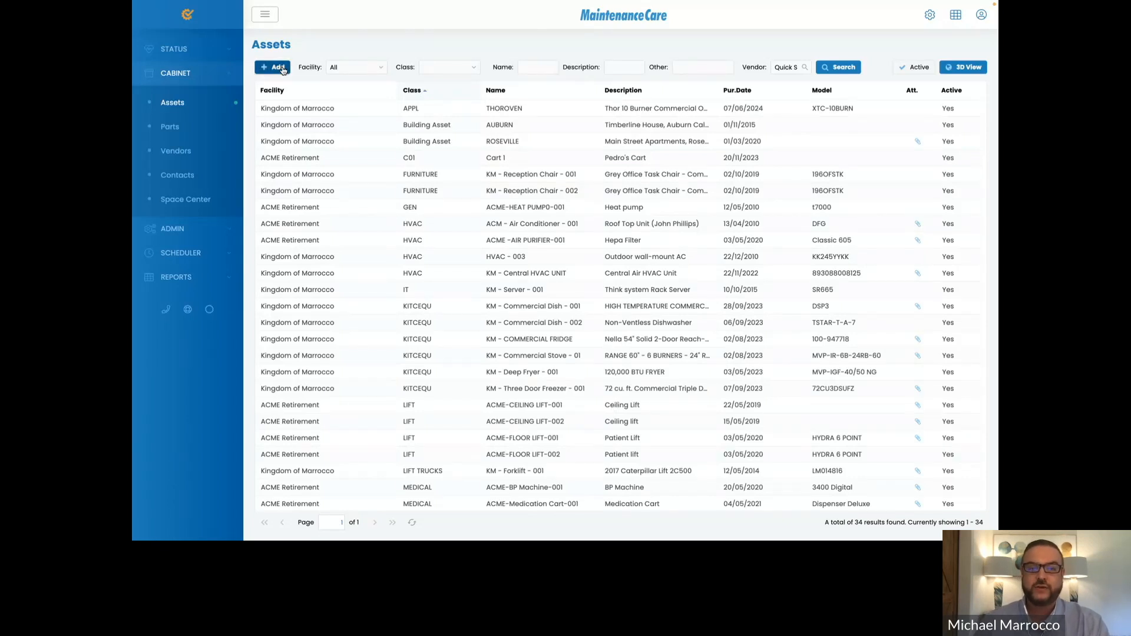
pyautogui.click(278, 67)
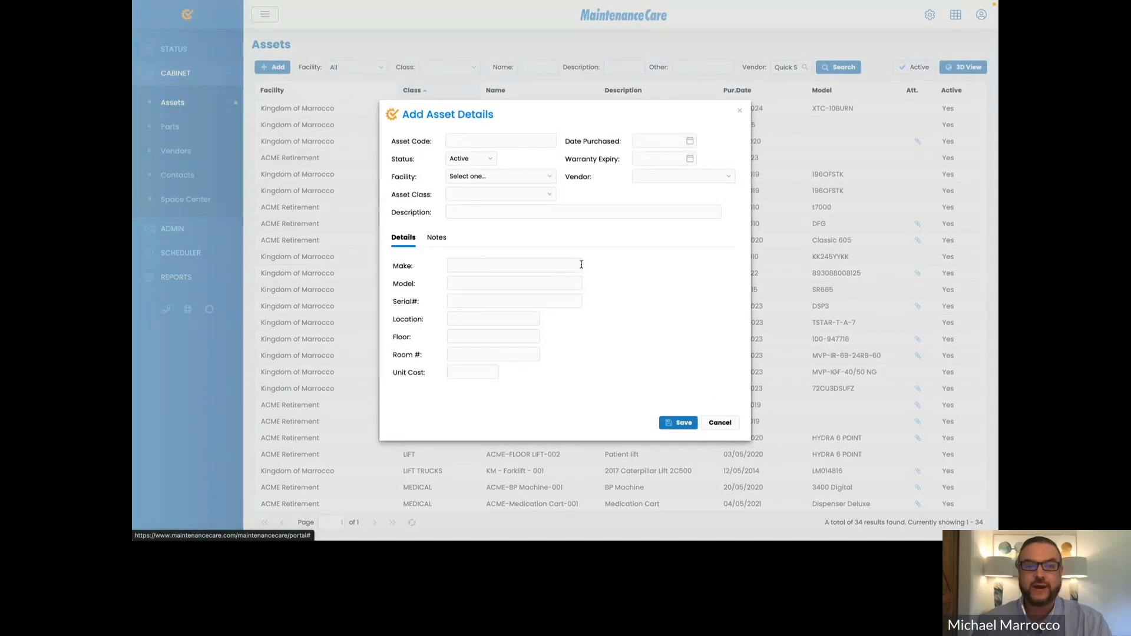
pyautogui.click(678, 422)
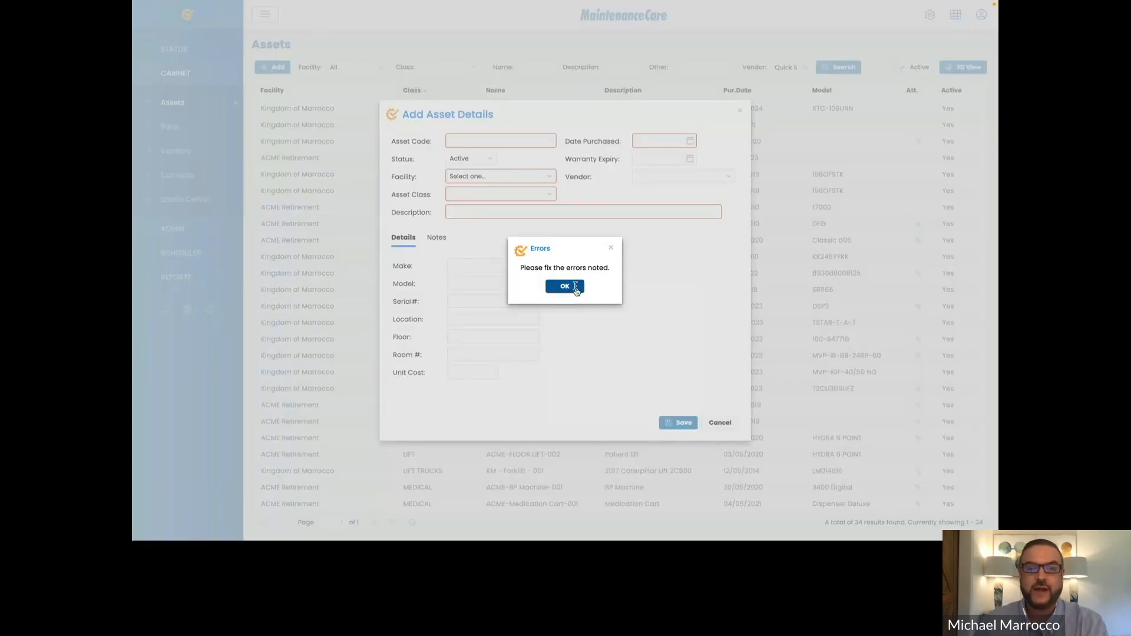
pyautogui.click(564, 286)
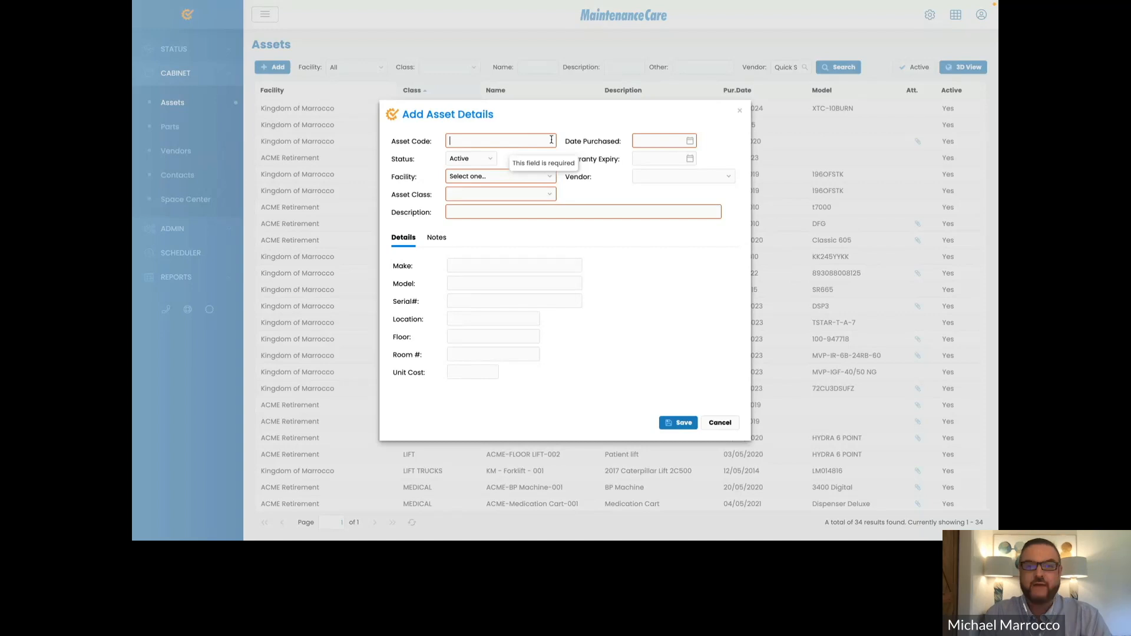
# - Enter Bed - 001 as the asset code and assign the asset to the Kingdom of Marrocco facility
pyautogui.write('Bed')
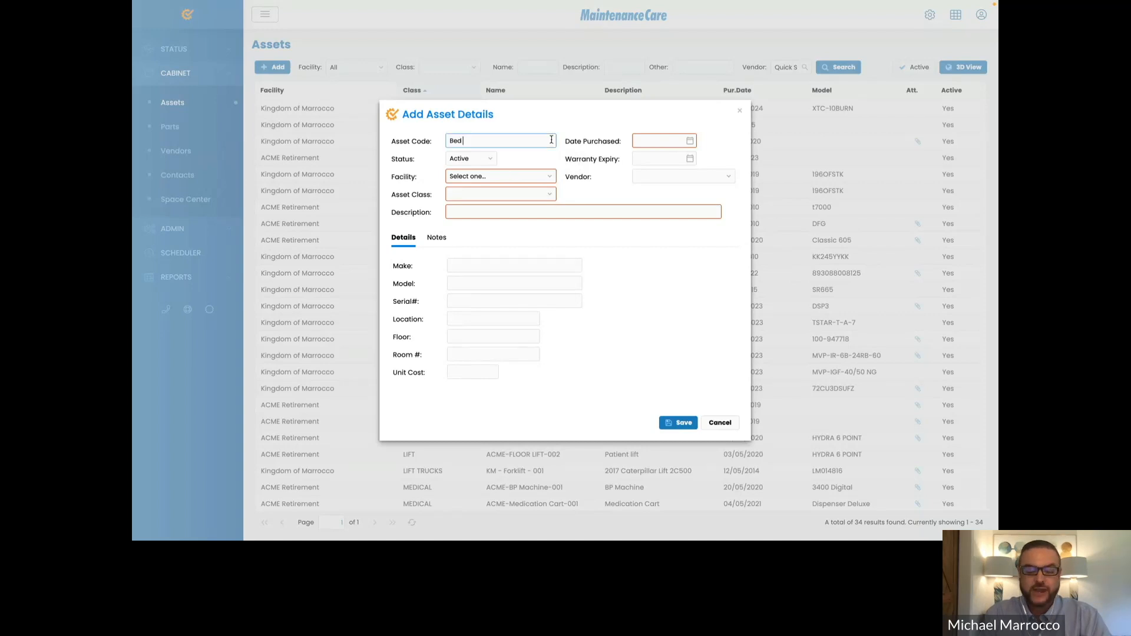
pyautogui.write(' - ')
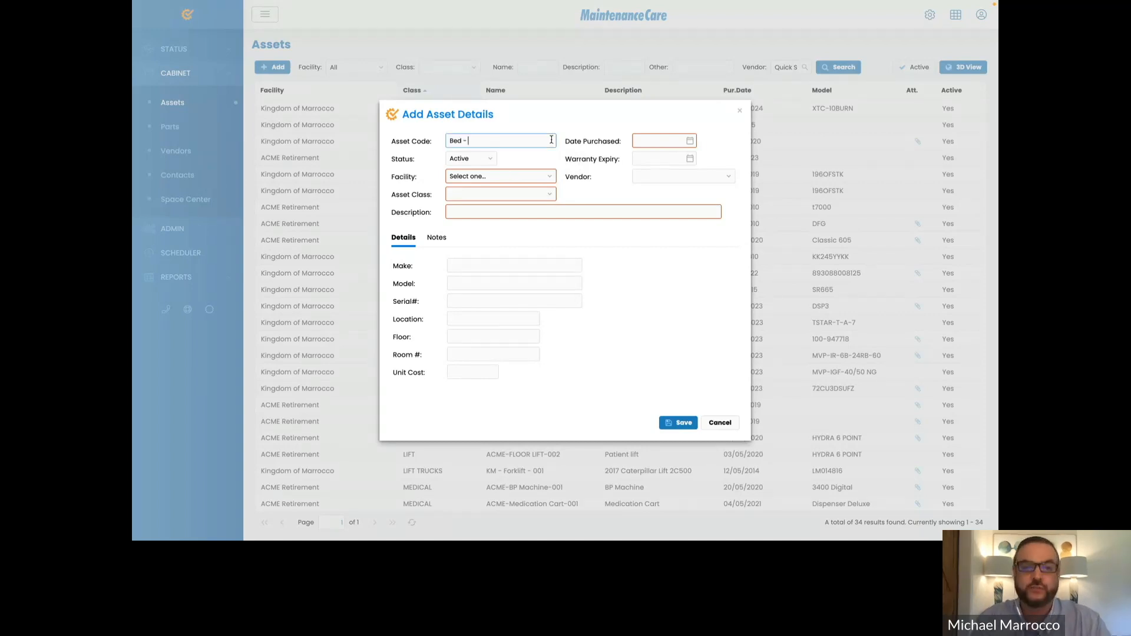
pyautogui.write('001')
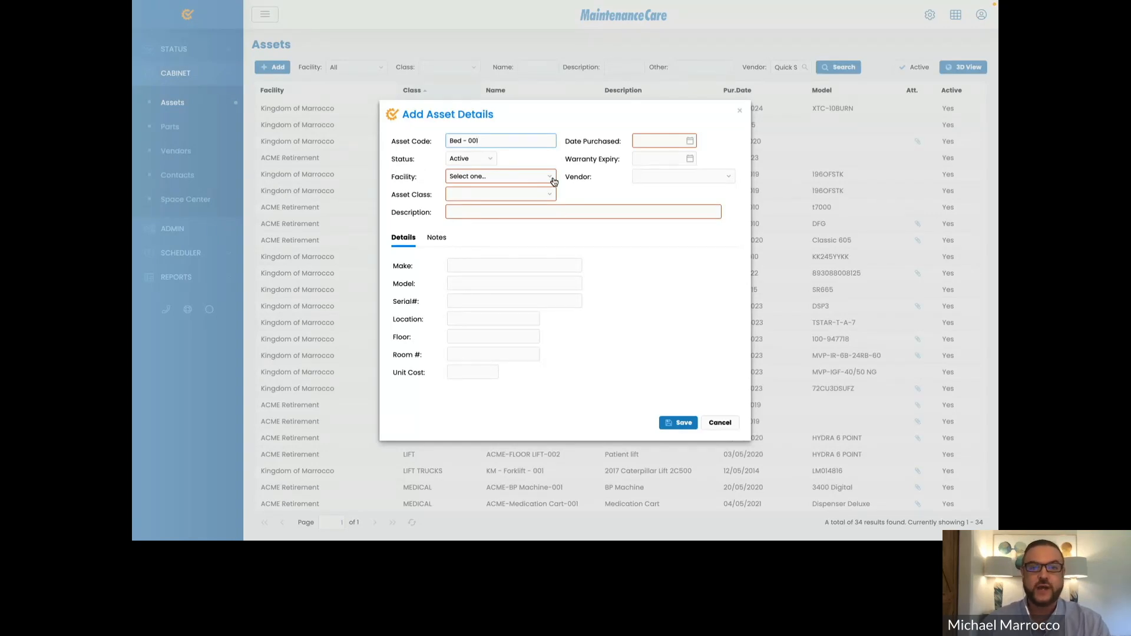
pyautogui.click(552, 178)
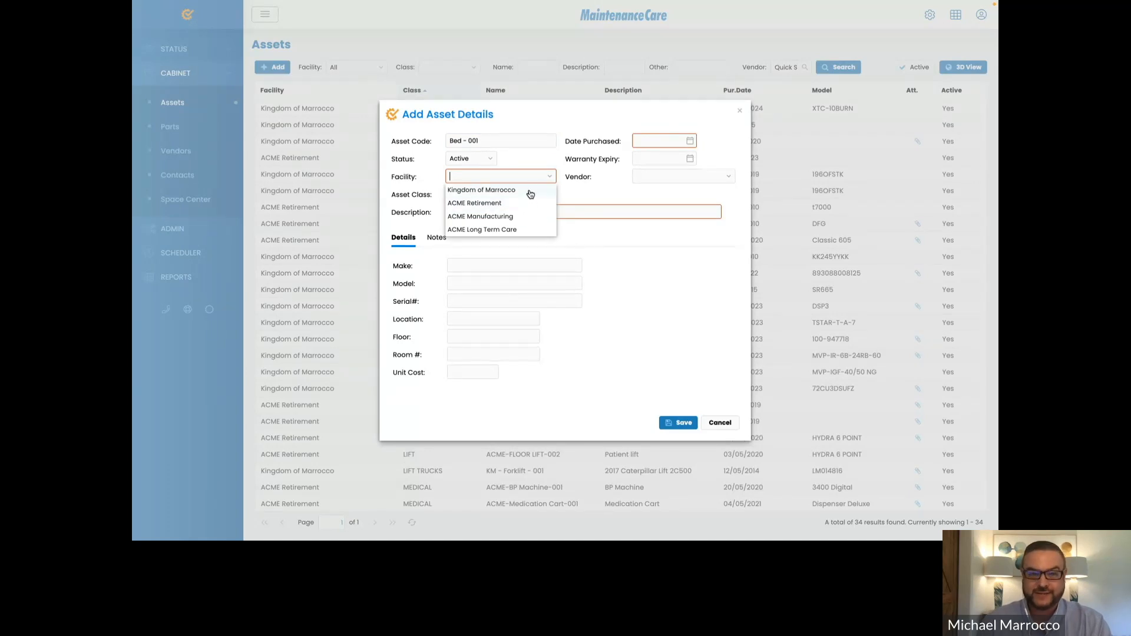
pyautogui.click(530, 191)
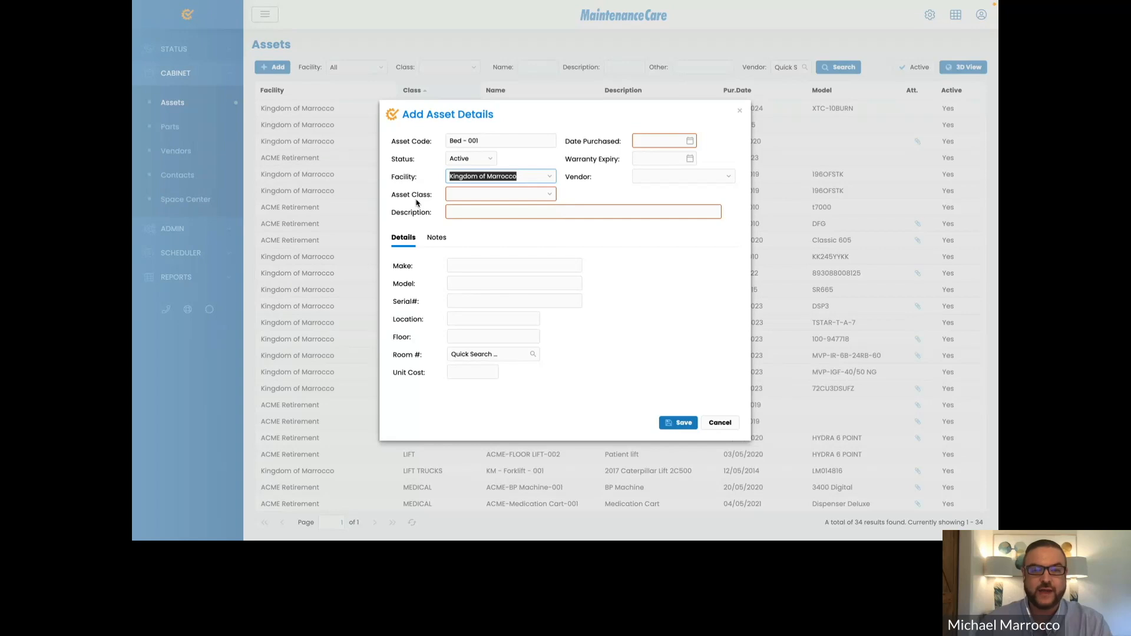
# - Set the asset class to Furniture and enter the description "Bed with wheels and rails"
pyautogui.click(550, 196)
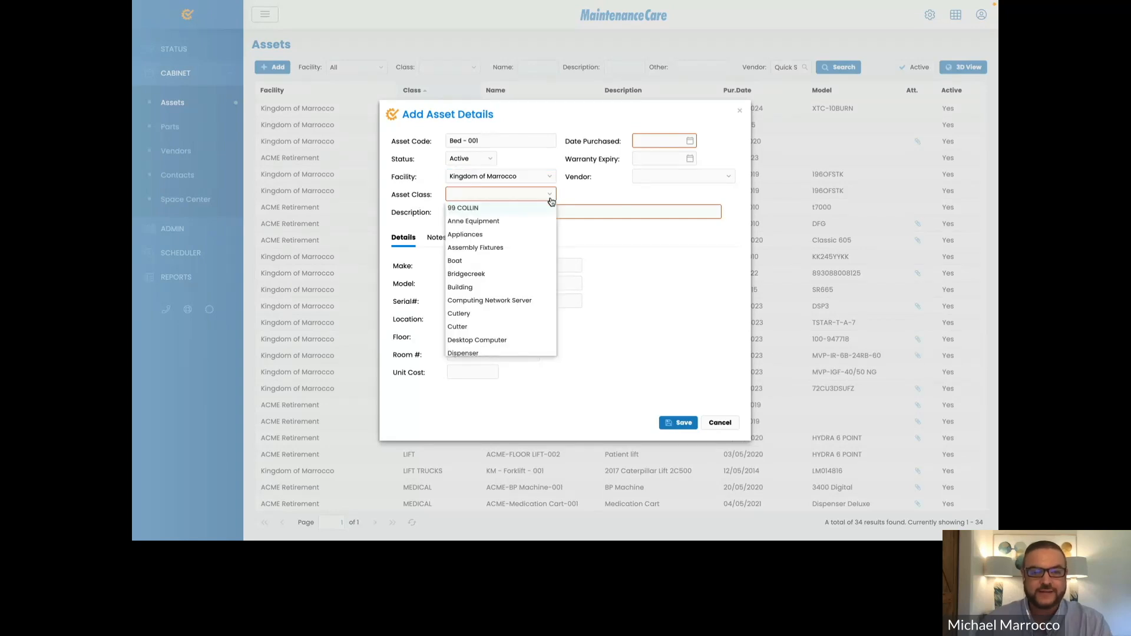
pyautogui.scroll(-1, 545, 236)
pyautogui.scroll(1, 545, 236)
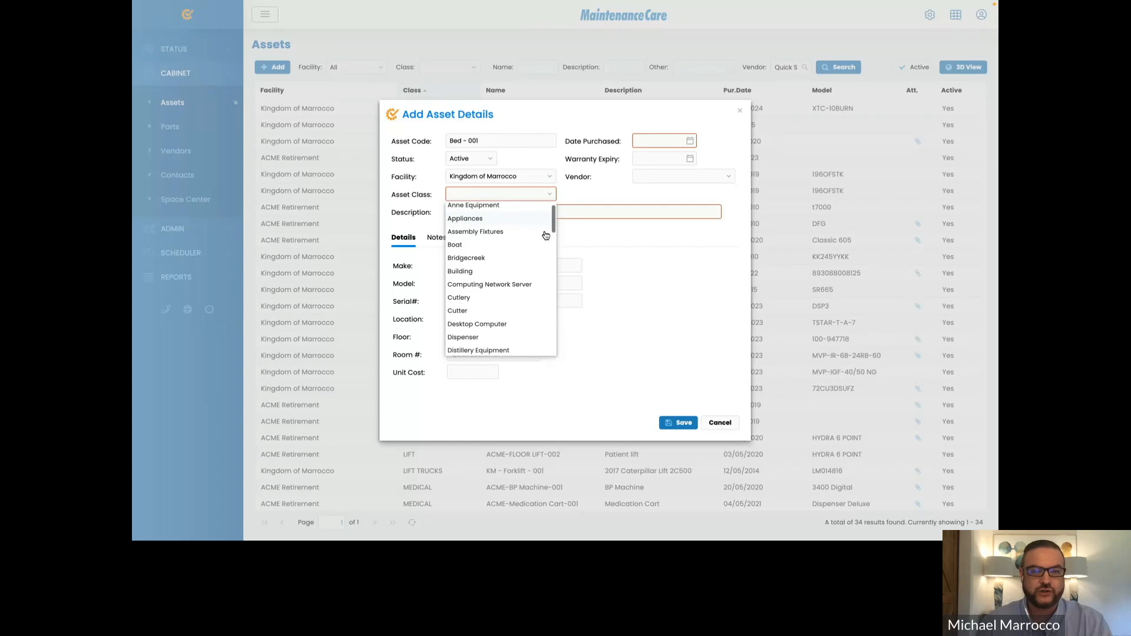
pyautogui.scroll(-4, 535, 244)
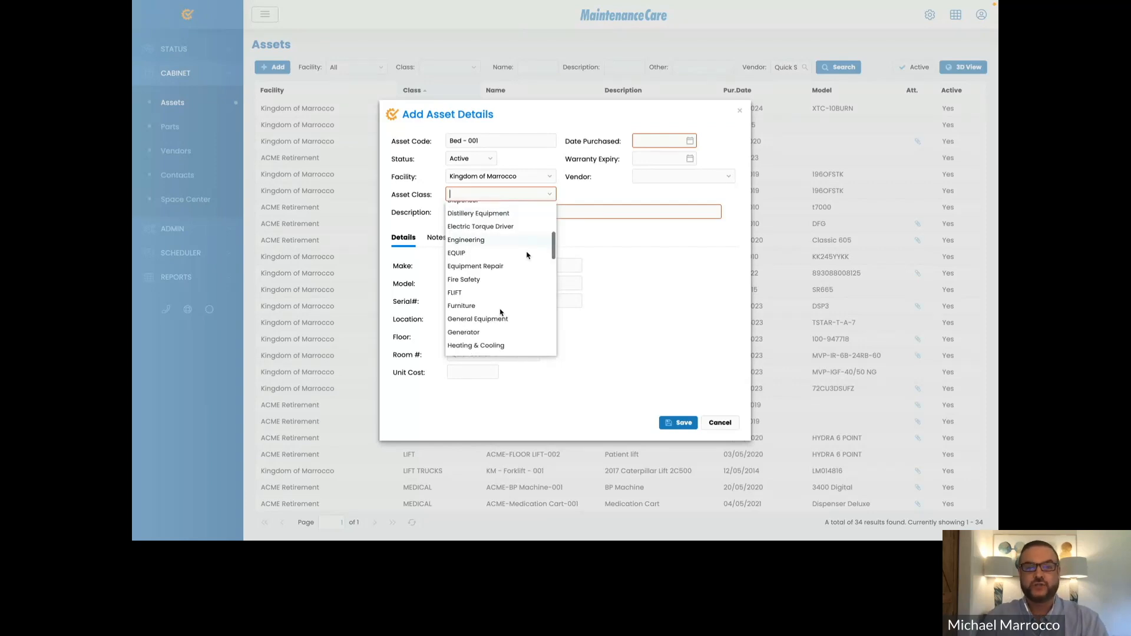
pyautogui.click(500, 306)
pyautogui.click(557, 213)
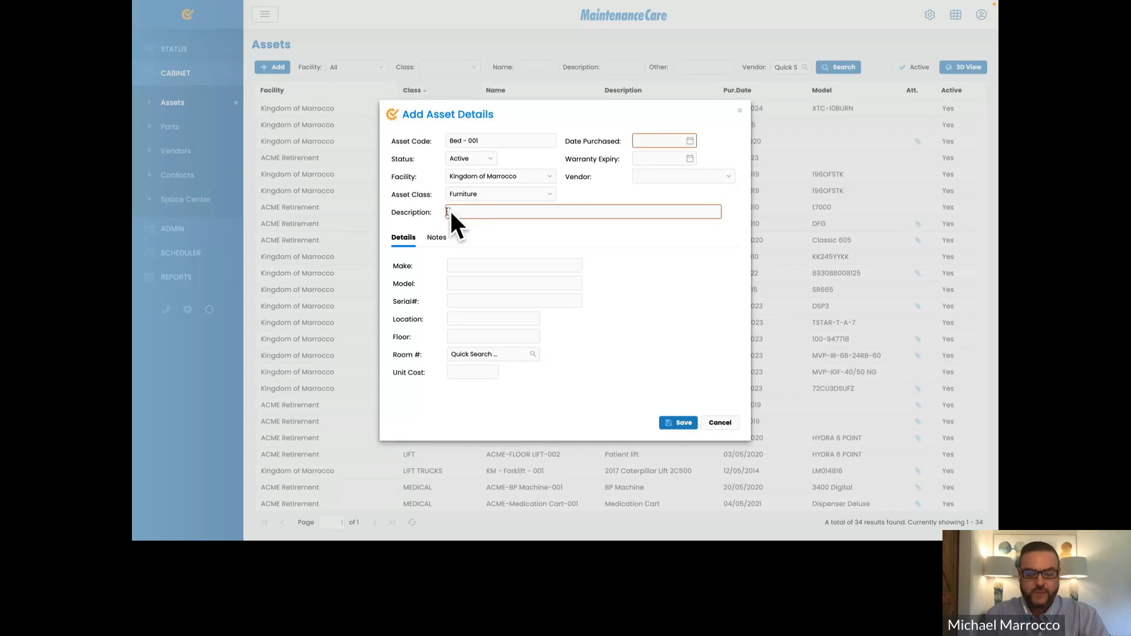
pyautogui.write('Bed with ')
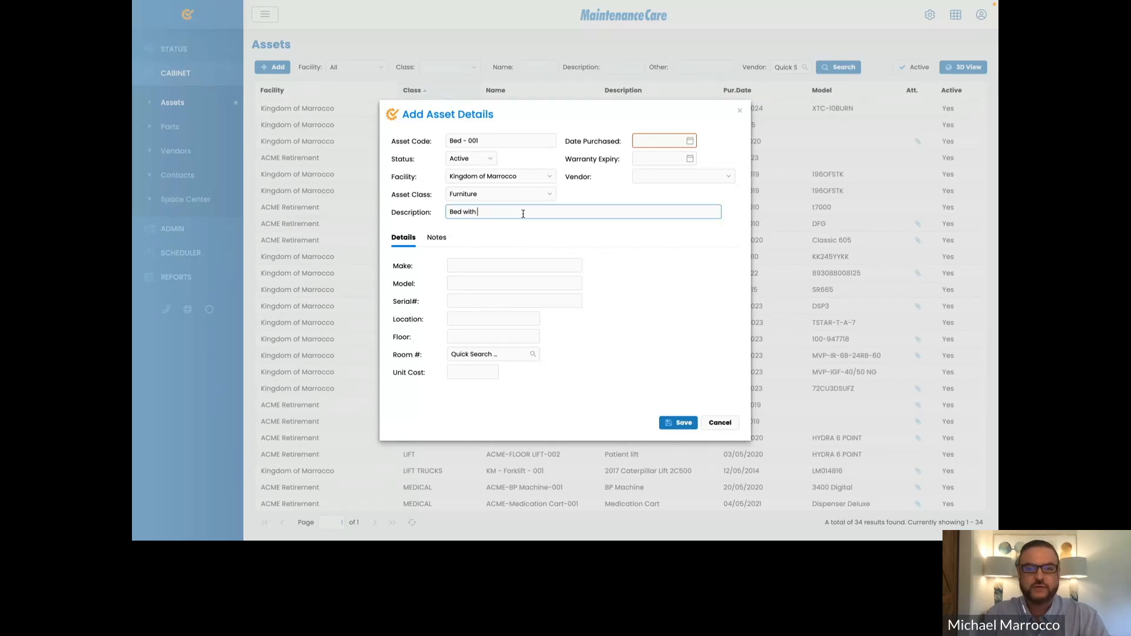
pyautogui.write('wheels ')
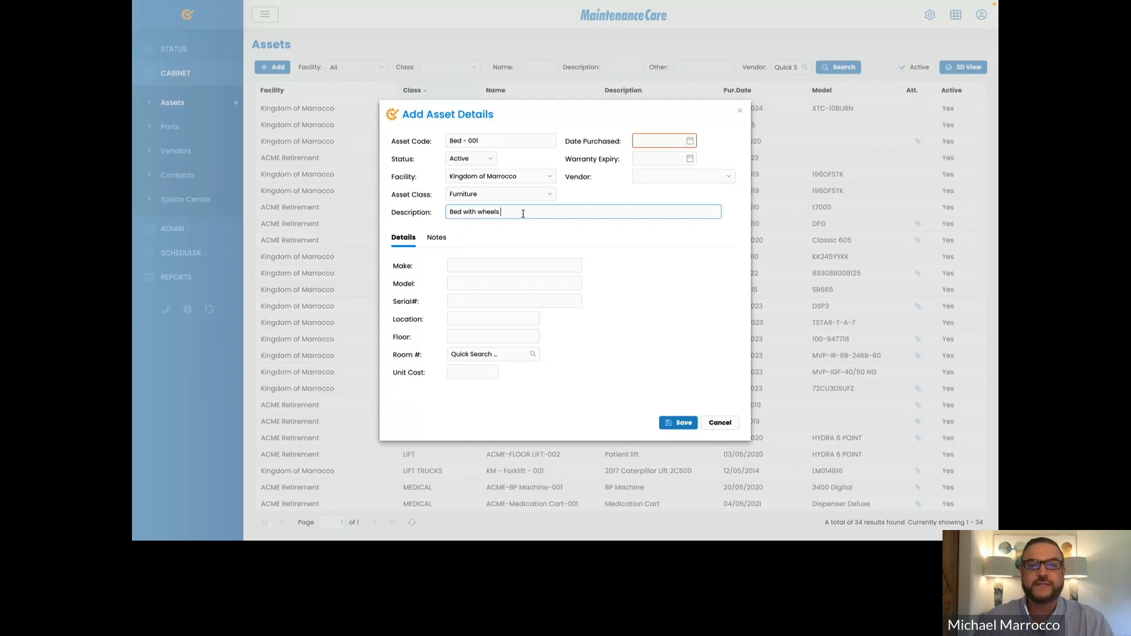
pyautogui.write('ond rails')
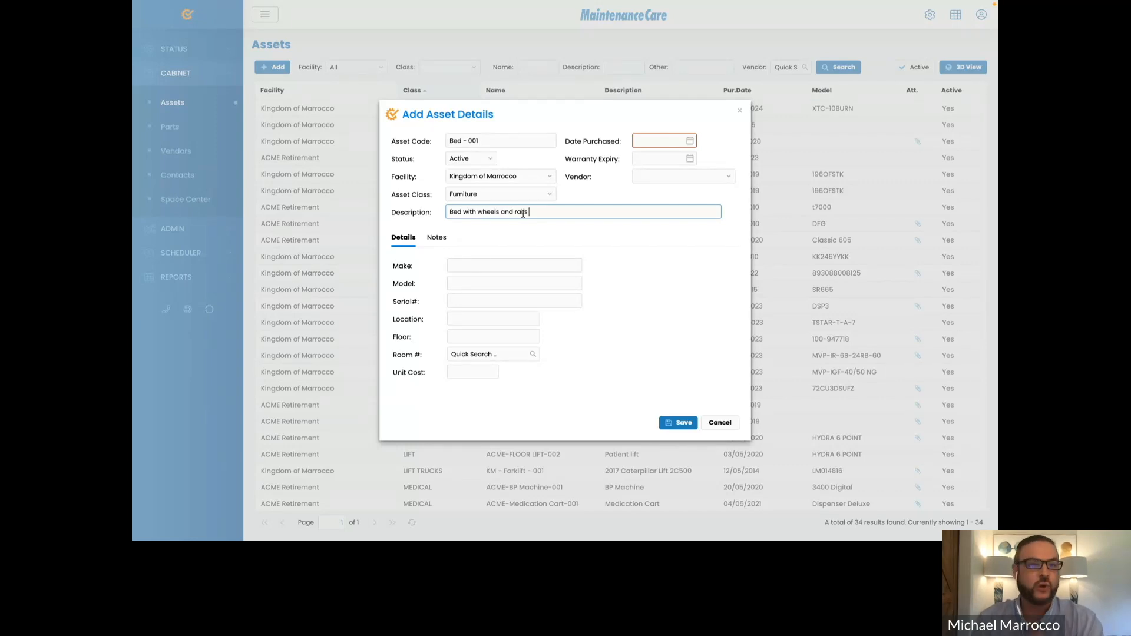
# - Set the asset's purchase date to 12/06/2016
pyautogui.click(689, 144)
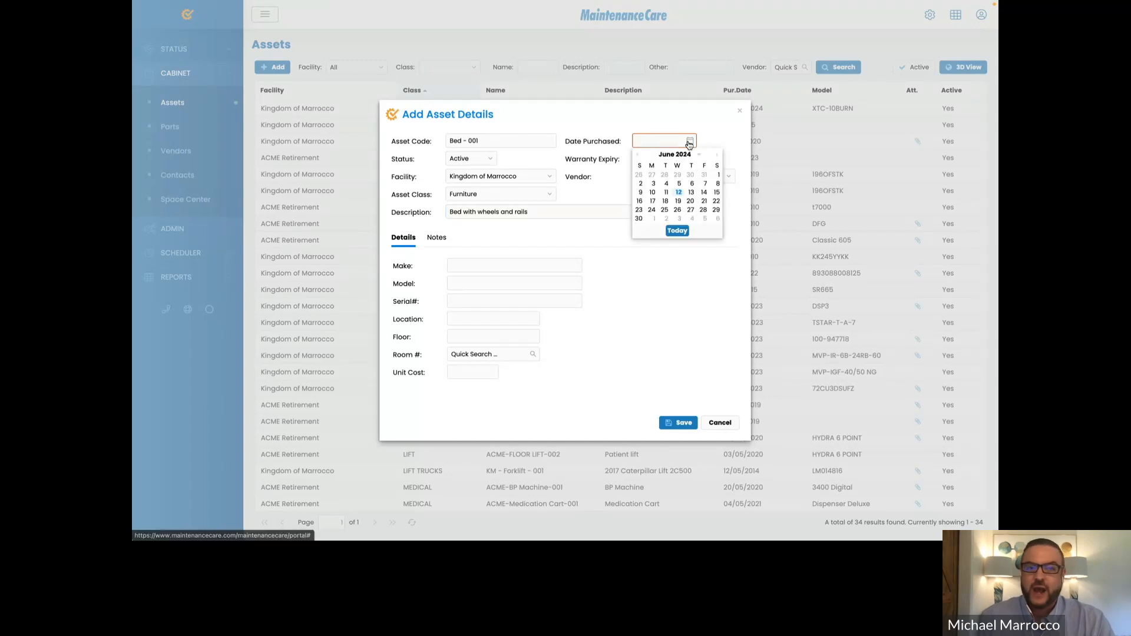
pyautogui.click(687, 155)
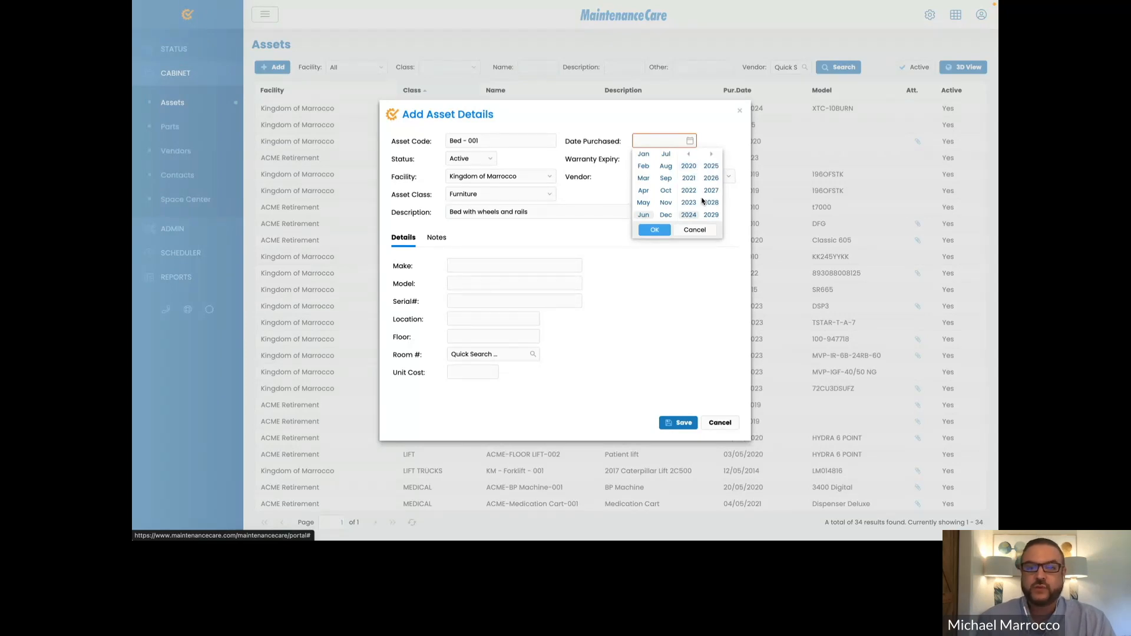
pyautogui.click(689, 154)
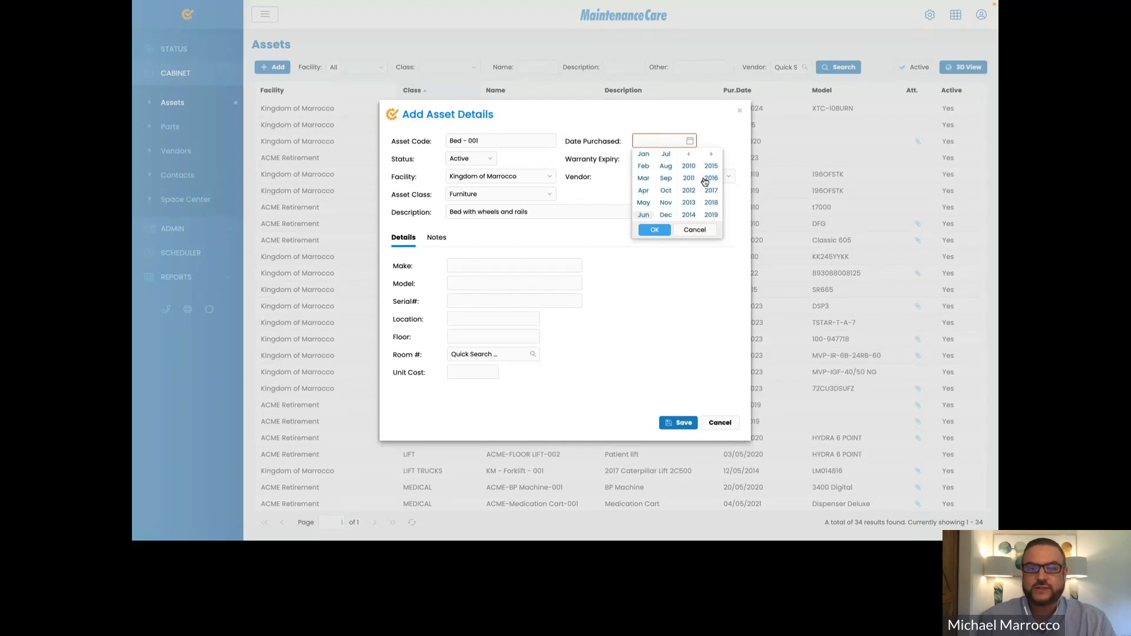
pyautogui.doubleClick(706, 179)
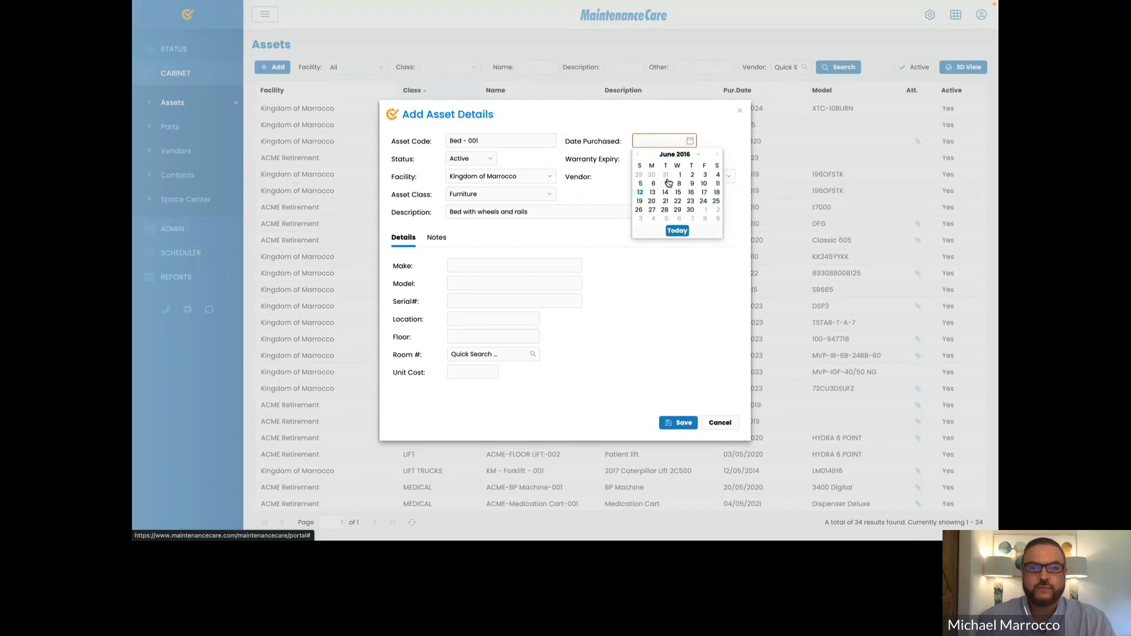
pyautogui.click(641, 193)
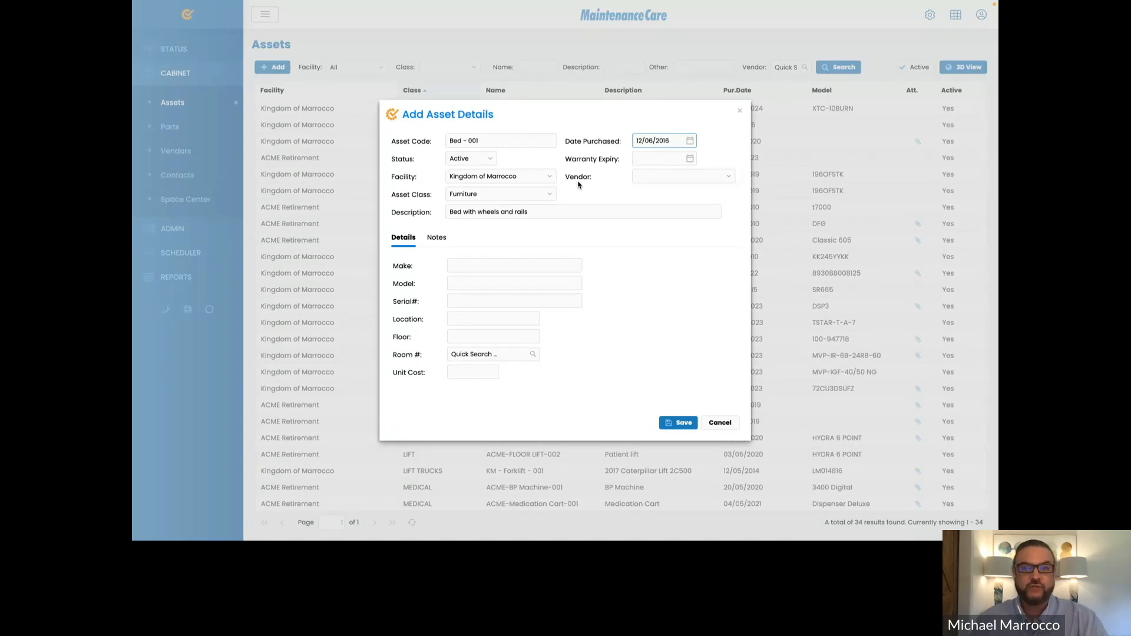
# - Choose Michaels Bed Supplies as the asset's vendor
pyautogui.click(726, 179)
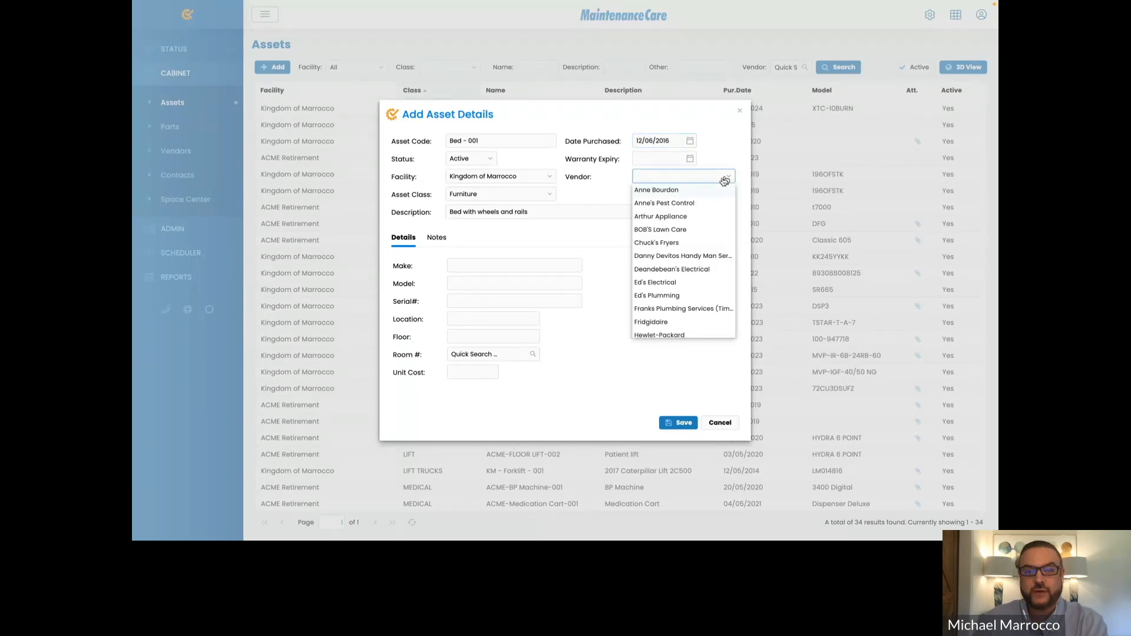
pyautogui.scroll(-1, 700, 293)
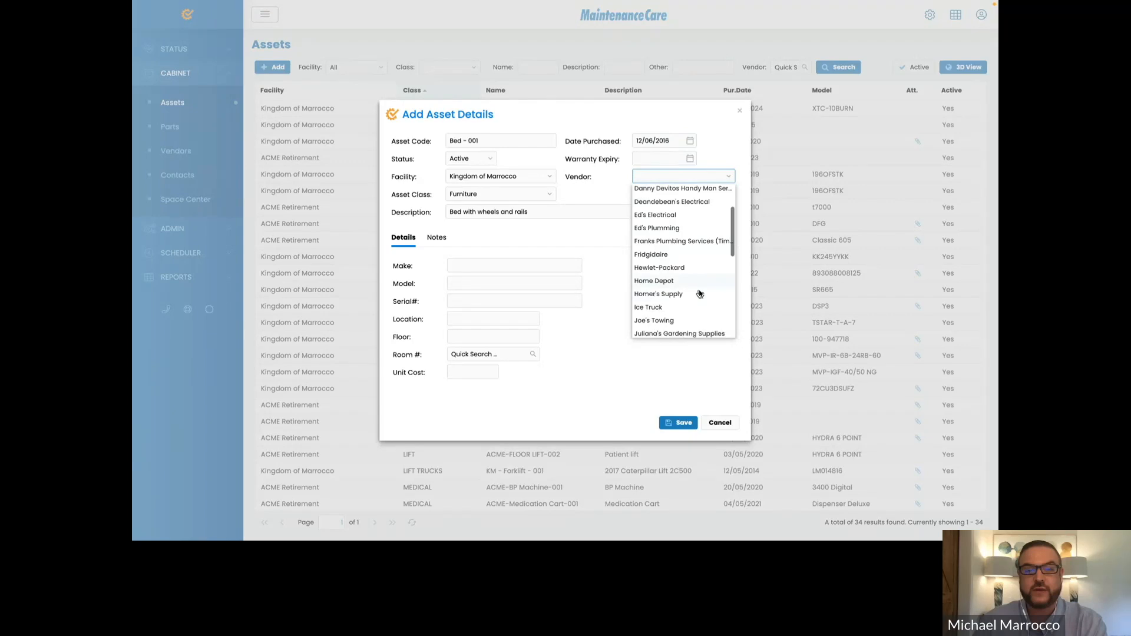
pyautogui.scroll(-2, 700, 294)
pyautogui.scroll(-1, 699, 293)
pyautogui.scroll(1, 700, 294)
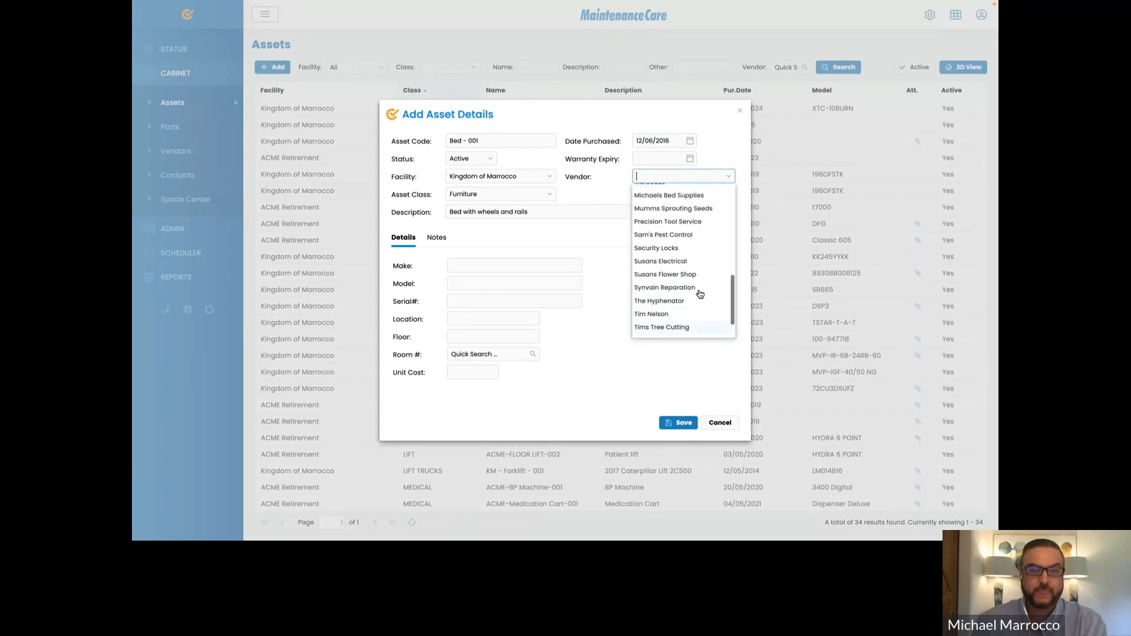
pyautogui.click(662, 195)
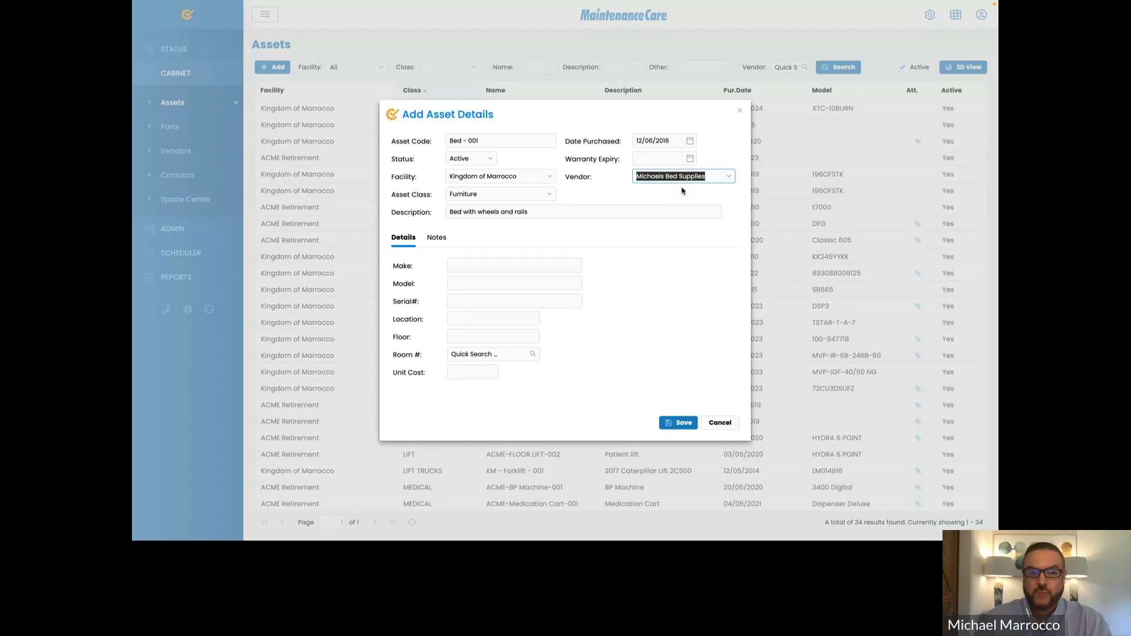
# - Open the asset's Make field for entry
pyautogui.click(456, 266)
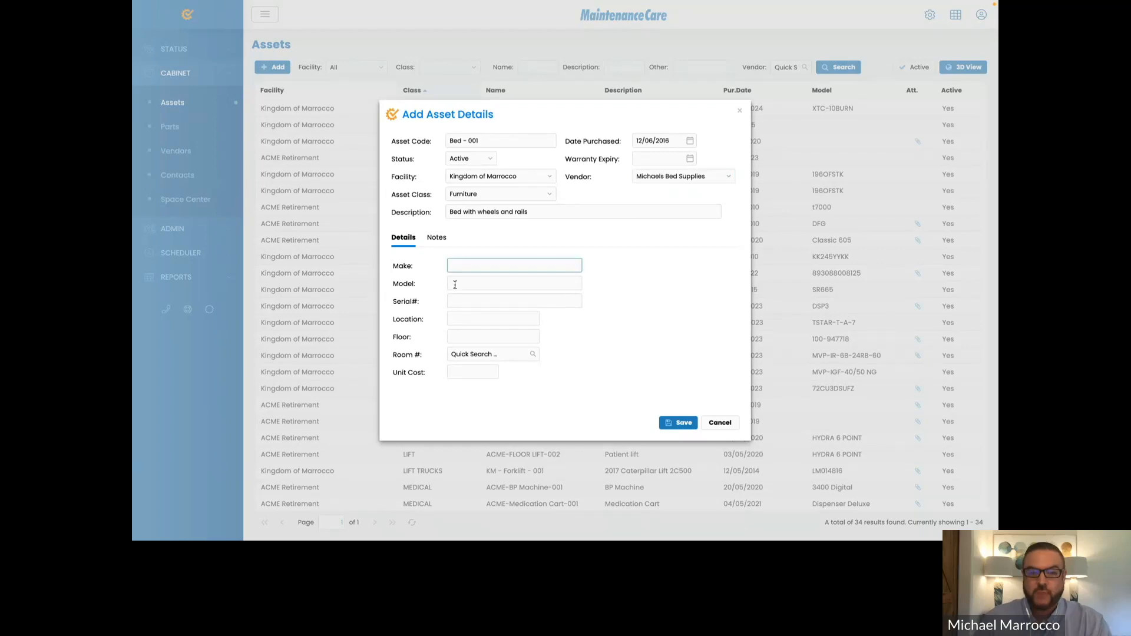